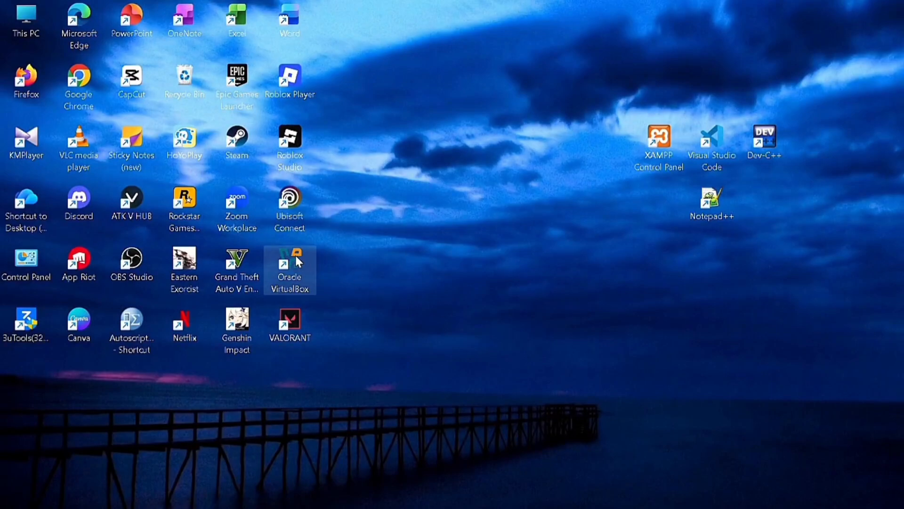
Drag the Oracle VirtualBox shortcut out of the icon grid to the middle of the desktop.
drag(296, 258, 457, 267)
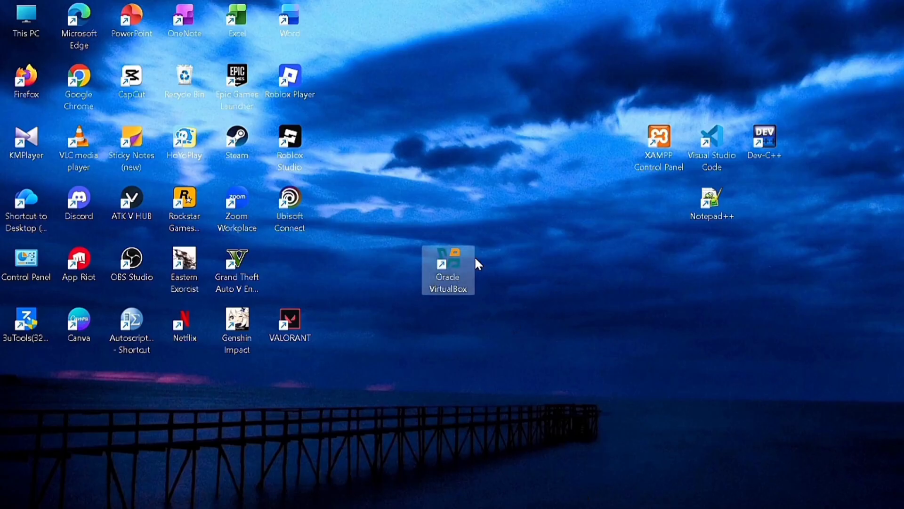
Launch VirtualBox and create a VM named 'windows 10' with OS version Windows 10 (64-bit).
double_click(448, 261)
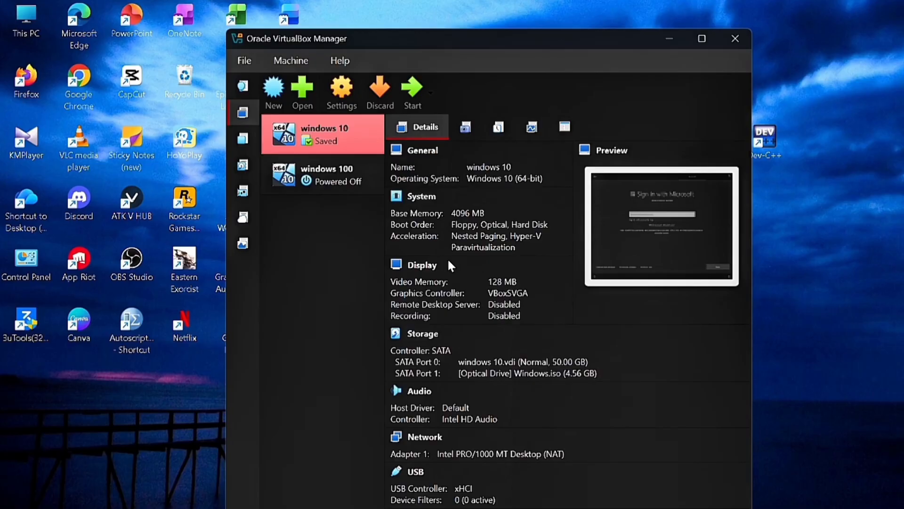
click(276, 94)
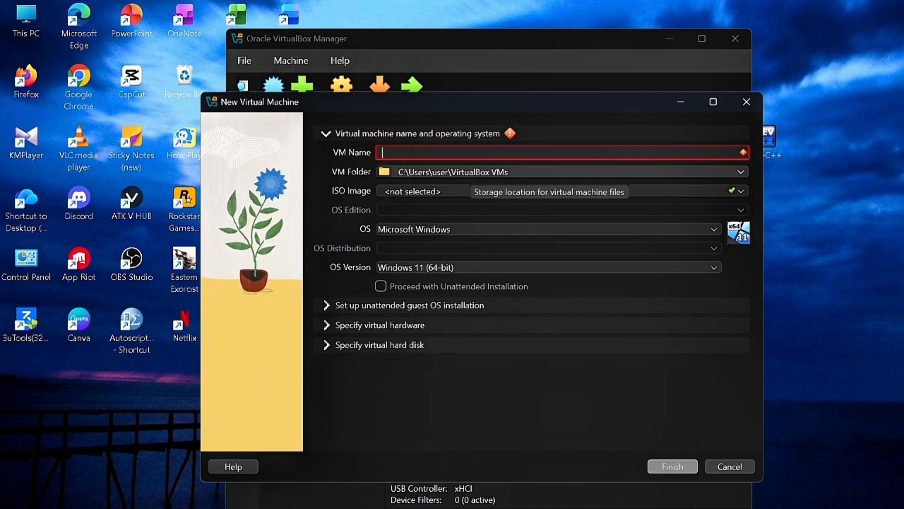
text(win)
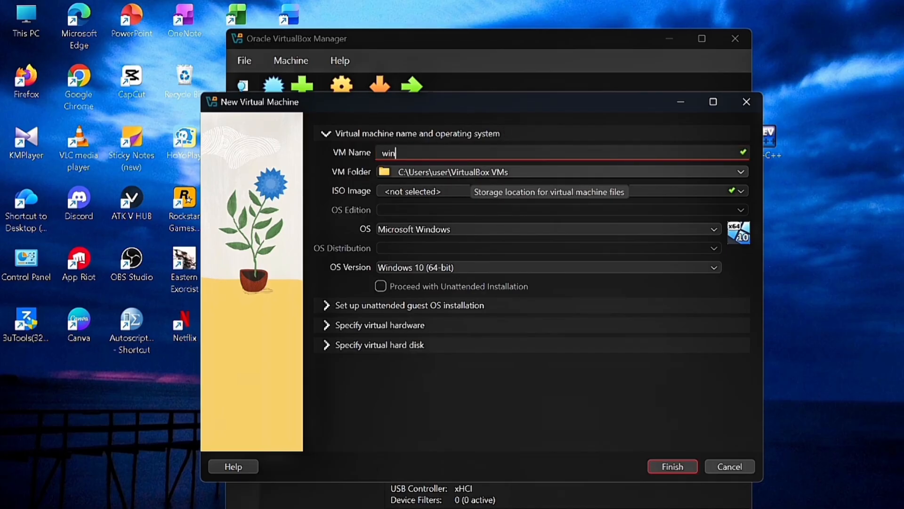
text(dows)
text( 10)
key(BackSpace)
text(0)
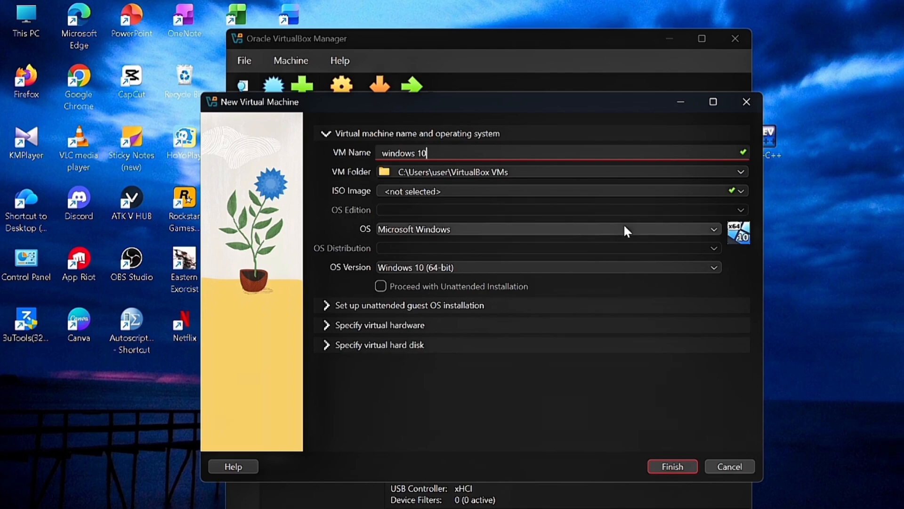
click(601, 269)
click(601, 270)
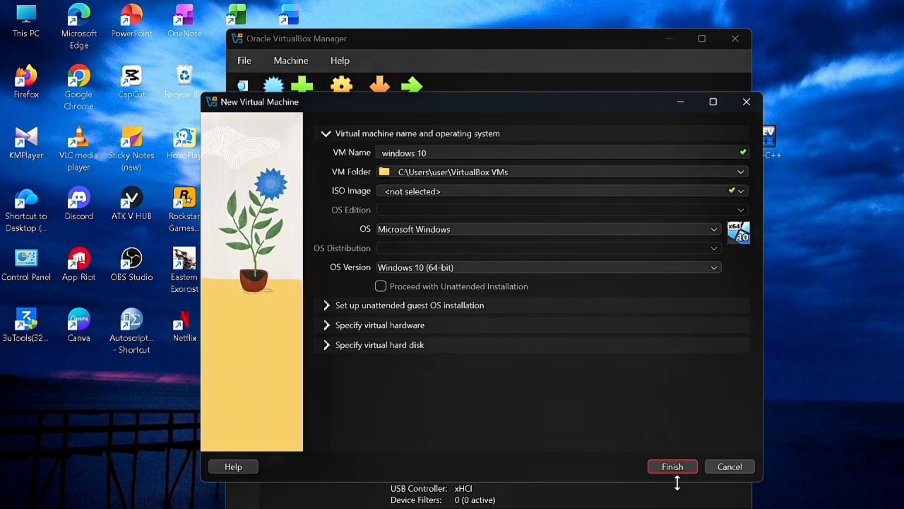
click(672, 466)
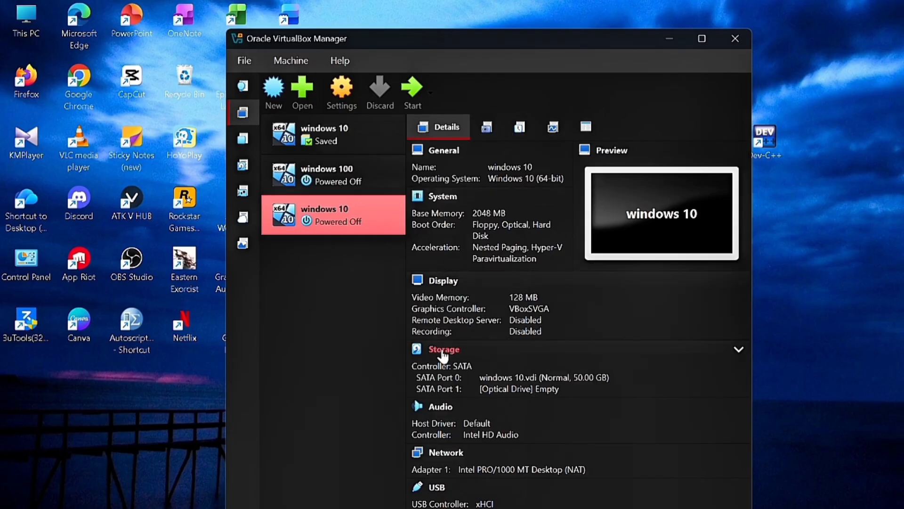
In Storage settings, load Windows.iso into the empty optical drive and save with OK.
click(443, 351)
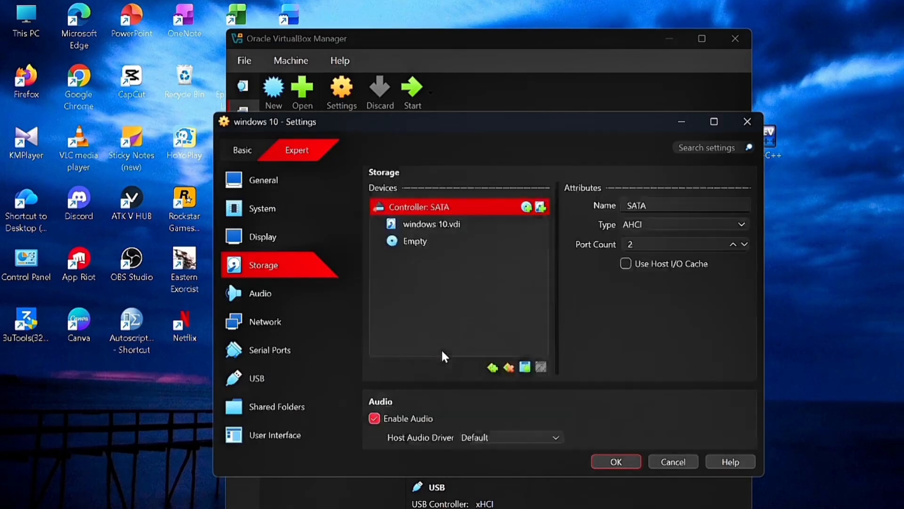
click(464, 244)
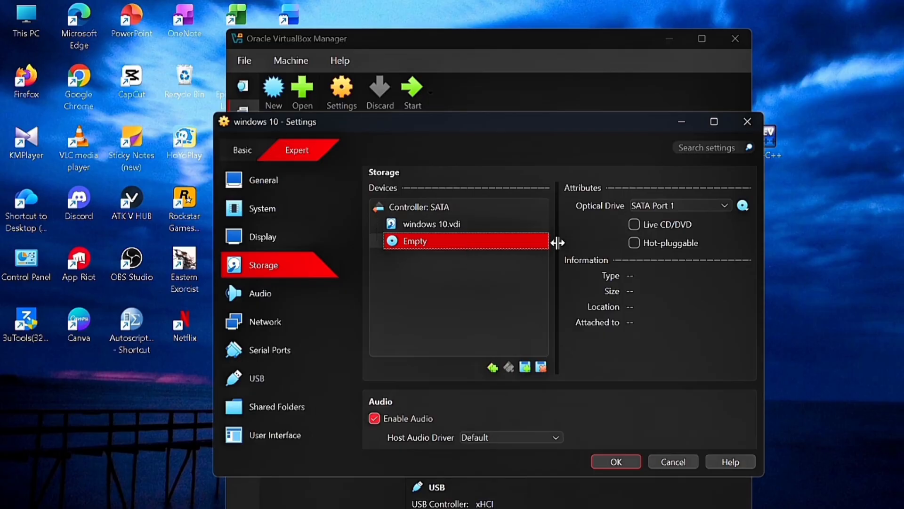
click(745, 207)
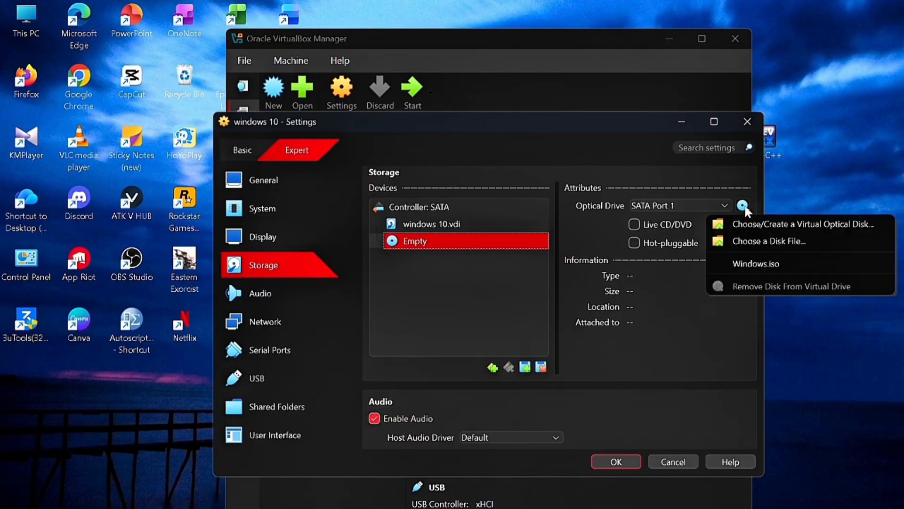
click(747, 241)
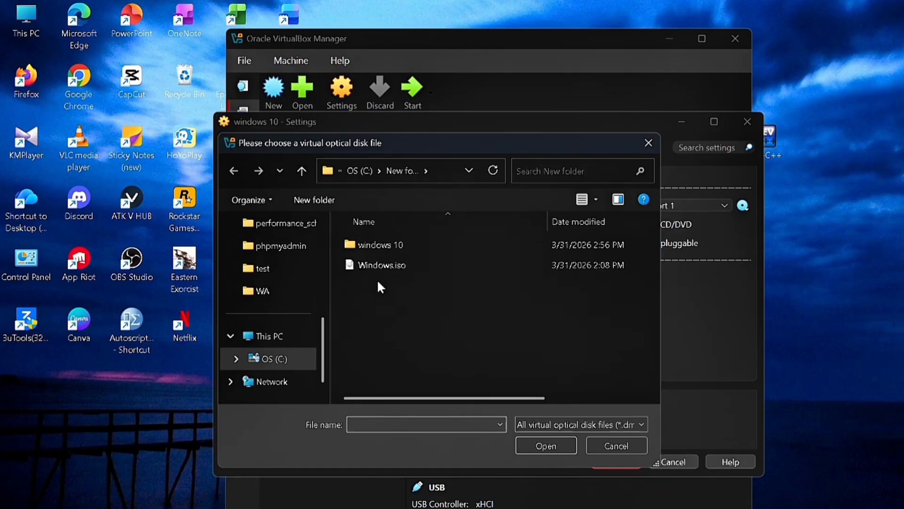
click(375, 265)
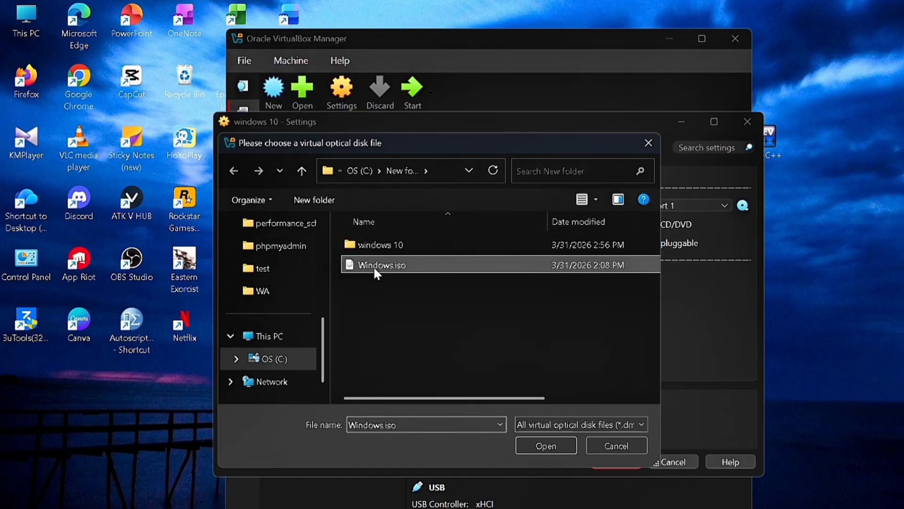
click(548, 448)
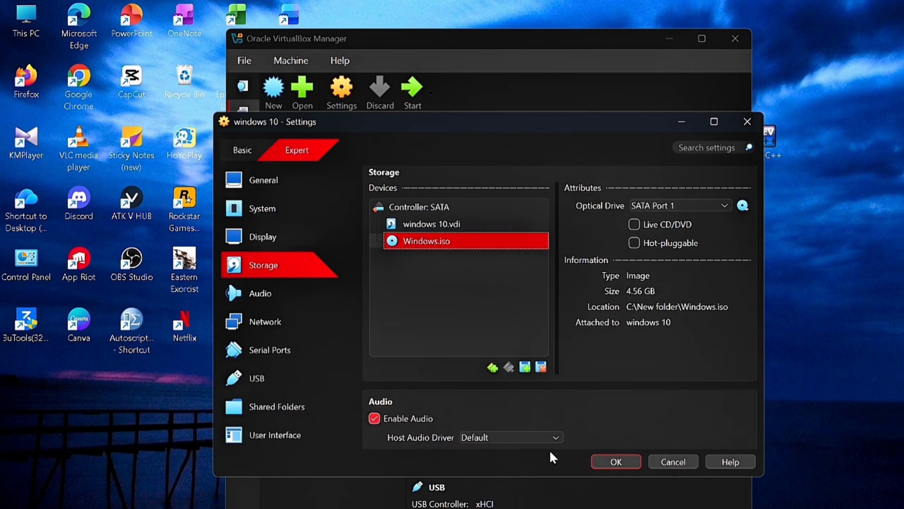
click(617, 461)
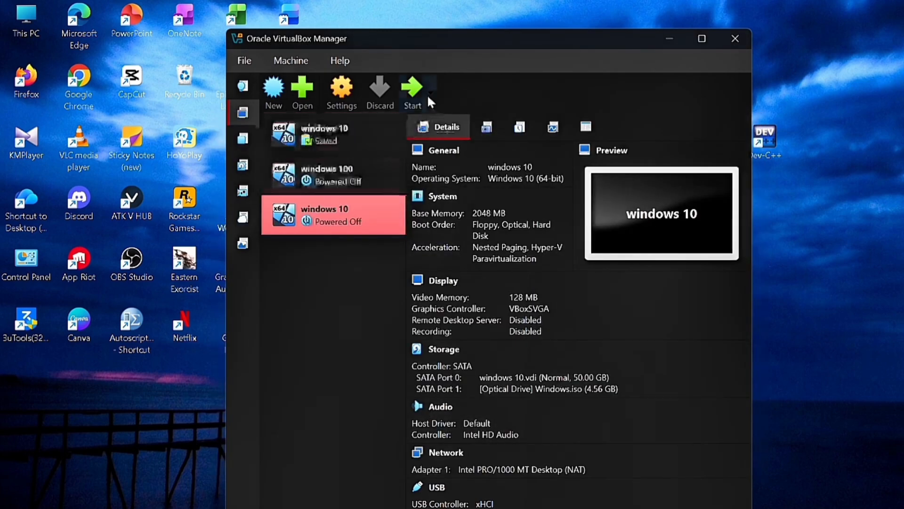
Start the windows 10 machine and dismiss the mouse and keyboard notices.
click(413, 95)
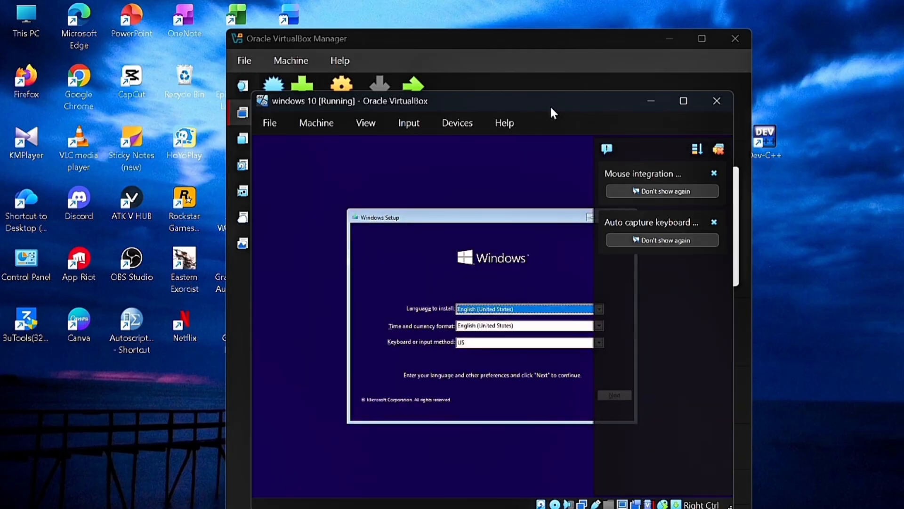
click(714, 174)
click(714, 173)
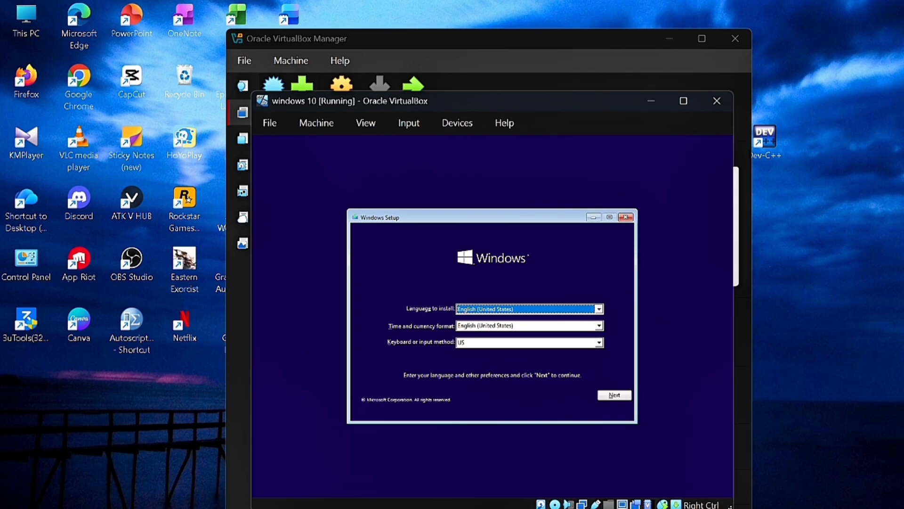
Keep English (United States) in Windows Setup and choose Install now.
click(604, 310)
click(604, 310)
click(621, 399)
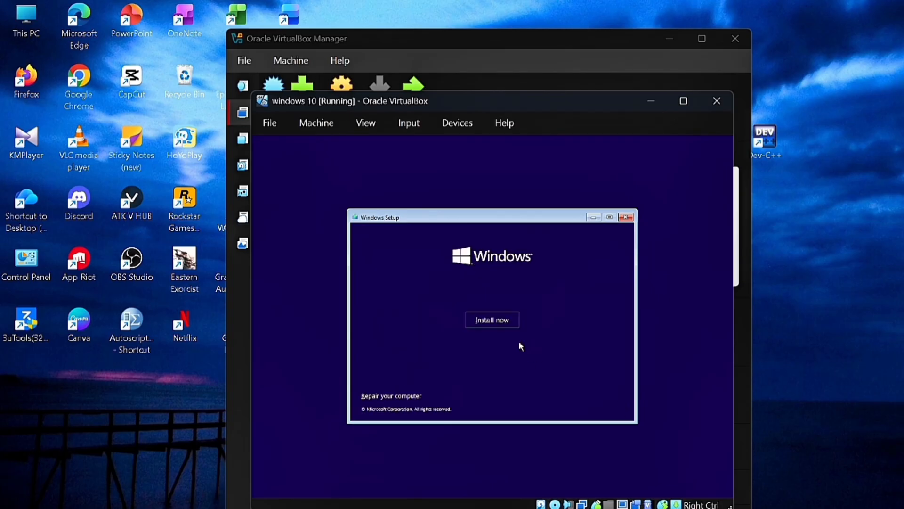
click(500, 319)
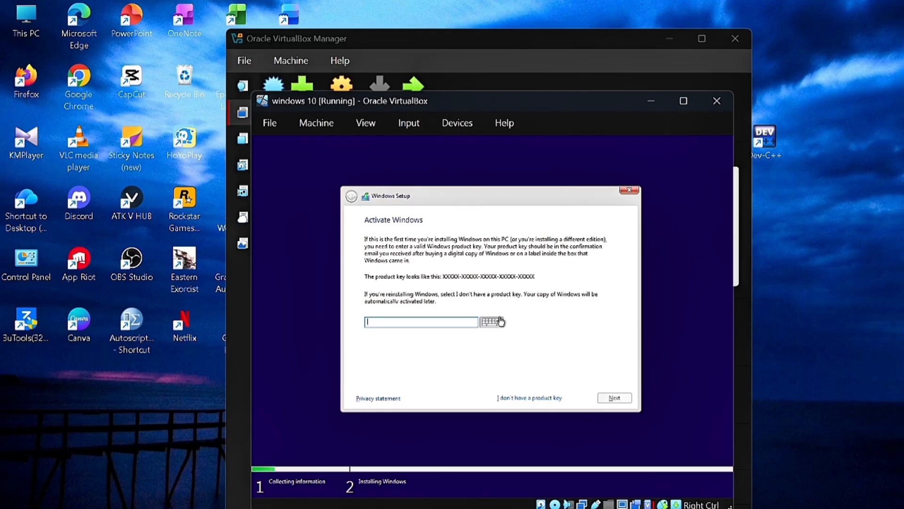
Skip the product key and select Windows 10 Pro as the edition.
click(514, 398)
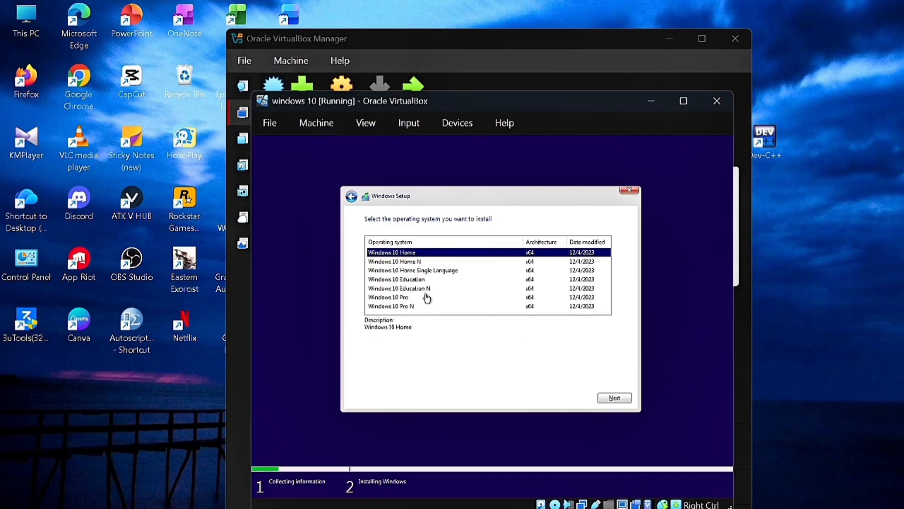
click(400, 298)
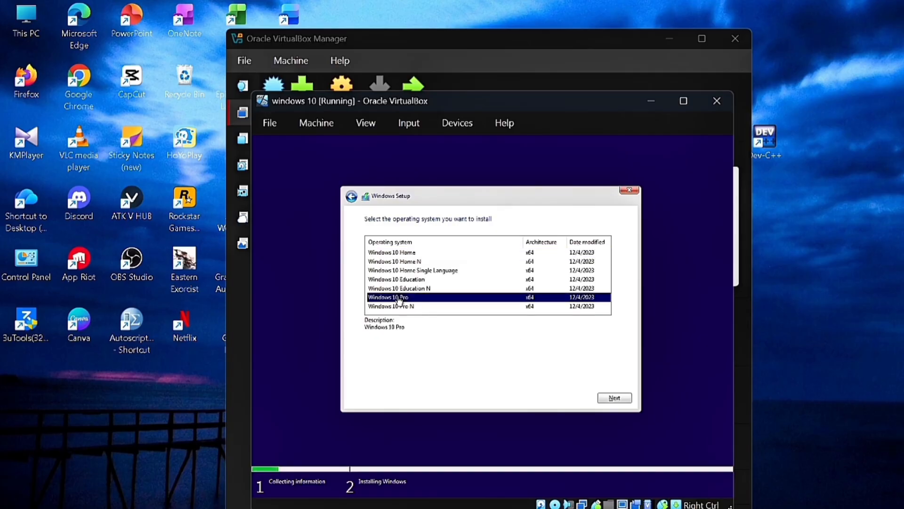
click(621, 399)
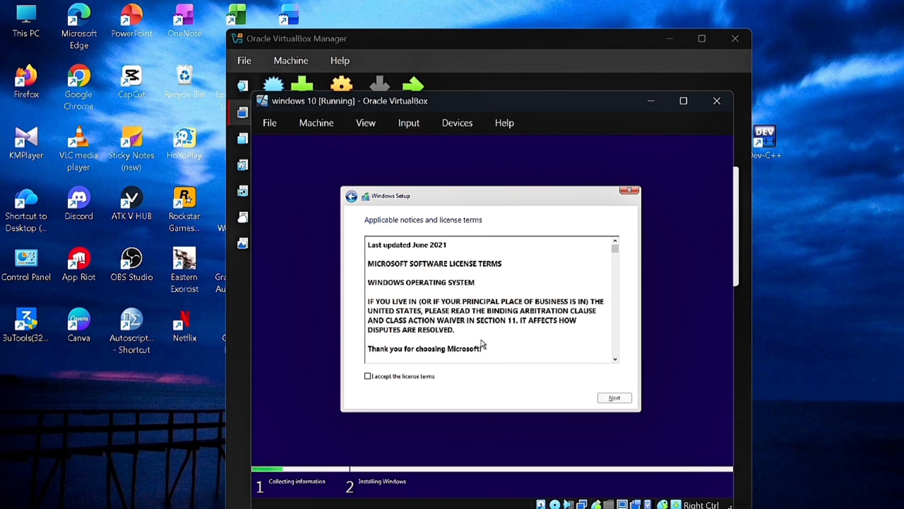
Accept the license terms and choose 'Custom: Install Windows only (advanced)'.
scroll(485, 349, down, 5)
scroll(484, 344, down, 10)
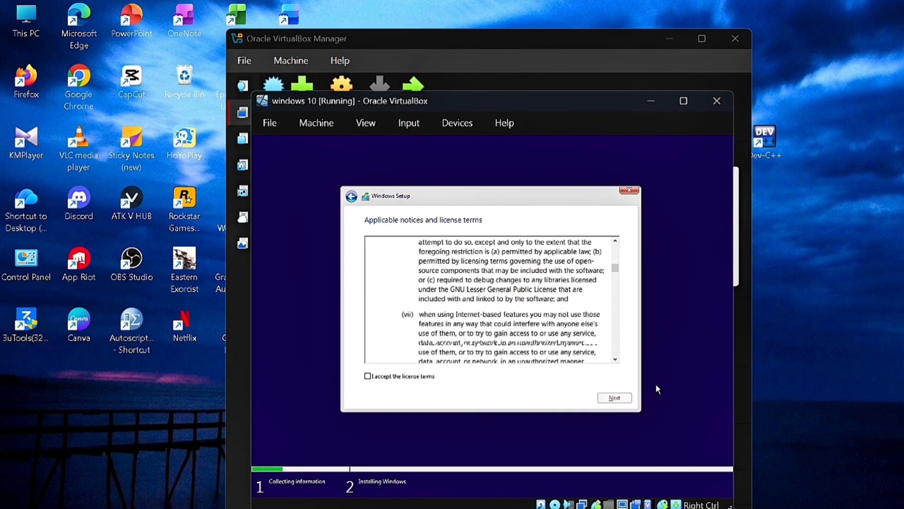
scroll(424, 389, down, 15)
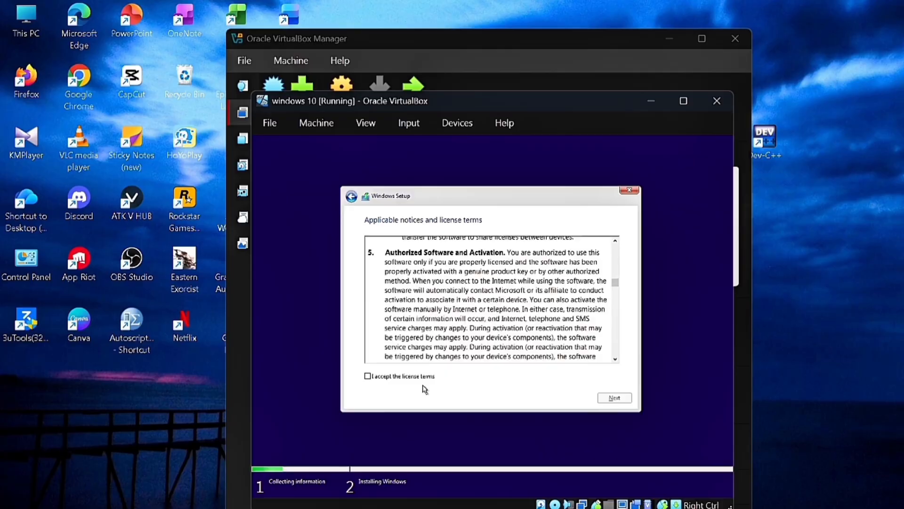
click(373, 378)
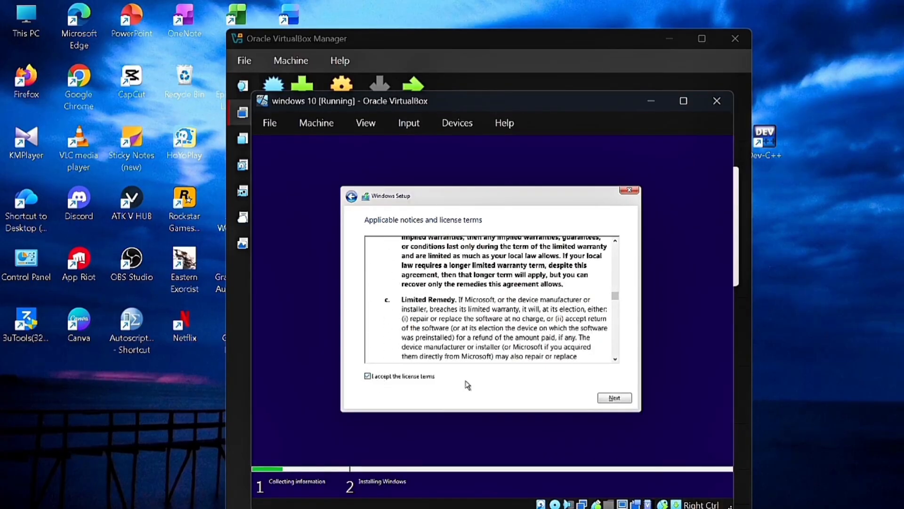
click(629, 400)
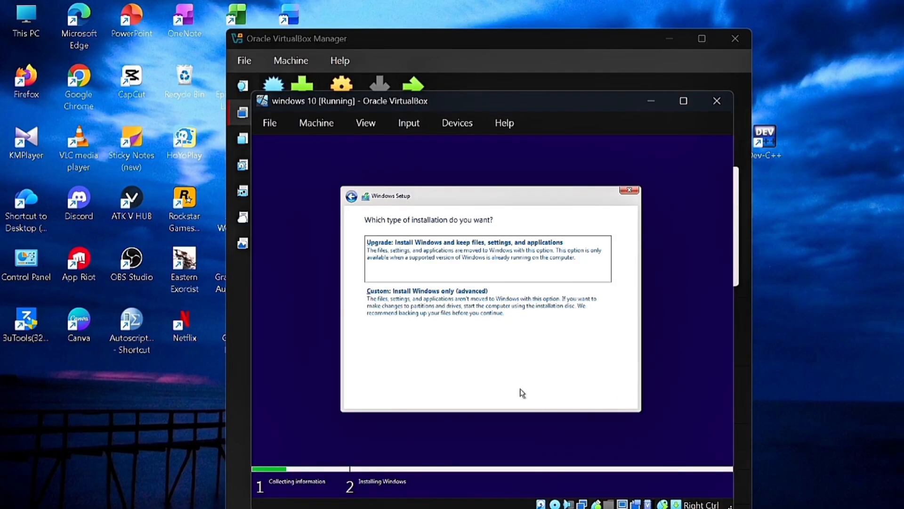
click(478, 312)
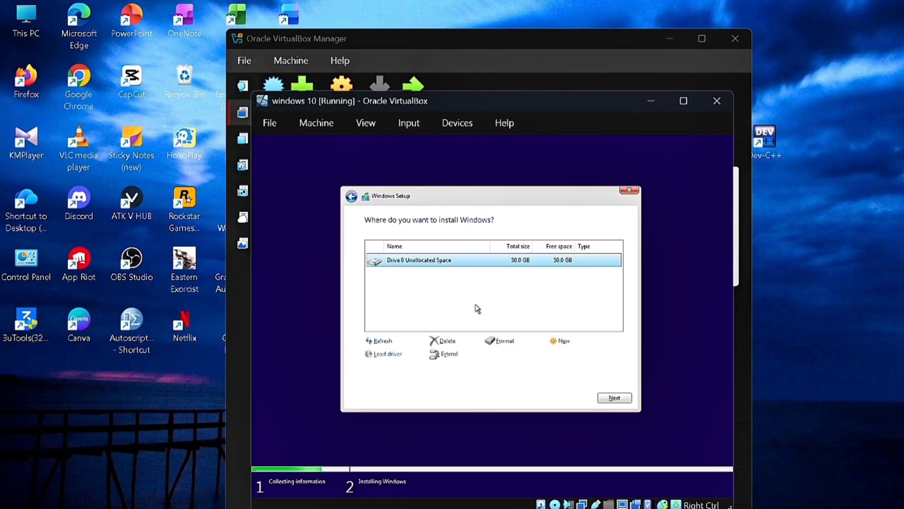
Install Windows onto Drive 0's 50 GB unallocated space.
click(612, 397)
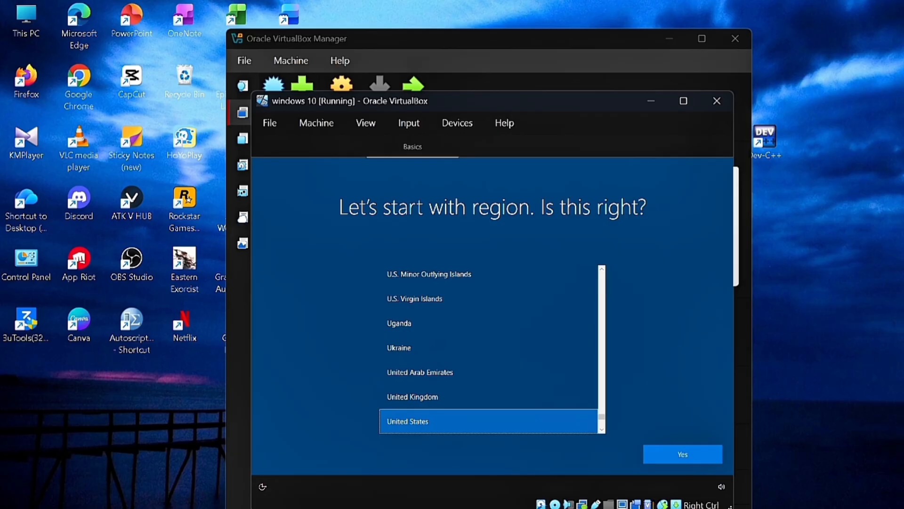
Choose Indonesia as the region, keep the US keyboard layout, and skip a second layout.
scroll(469, 304, up, 3)
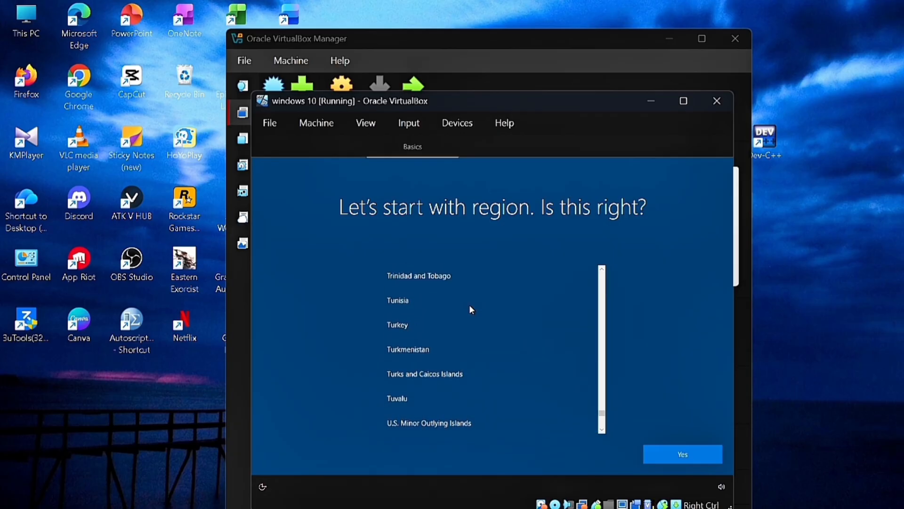
scroll(470, 306, up, 10)
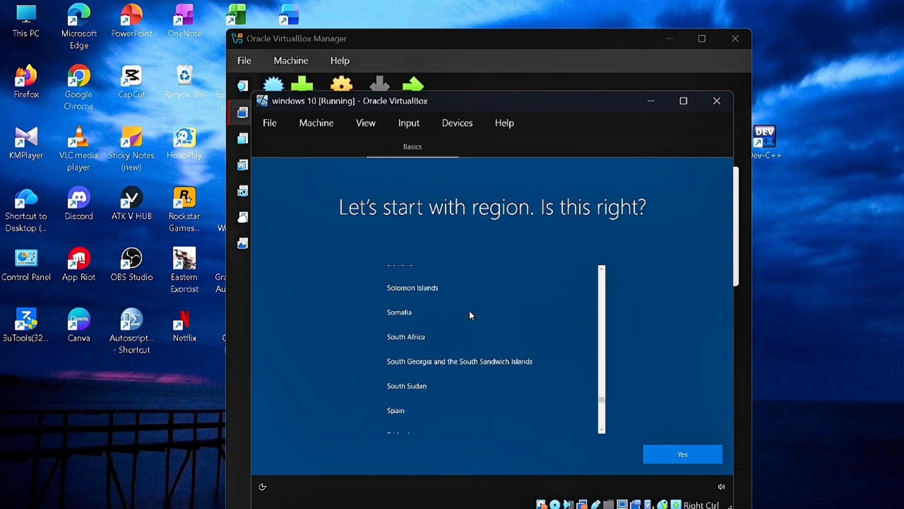
scroll(471, 315, up, 10)
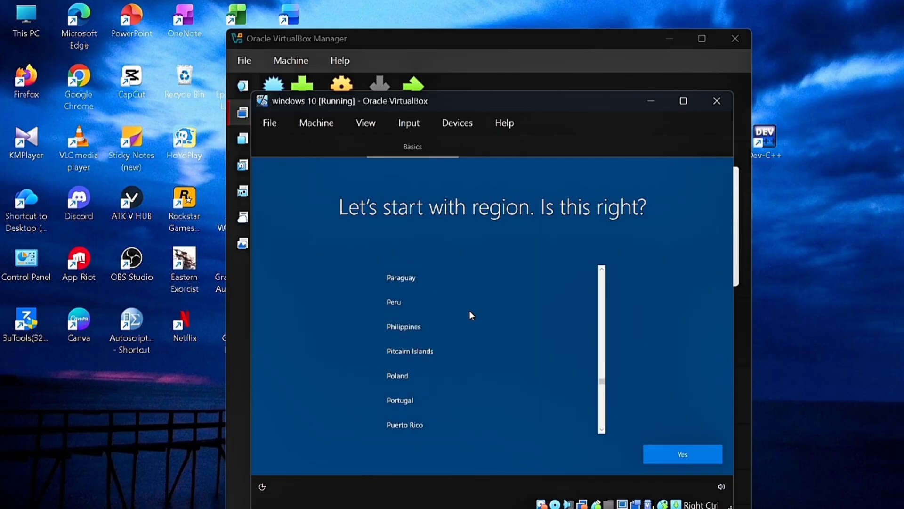
scroll(471, 315, up, 15)
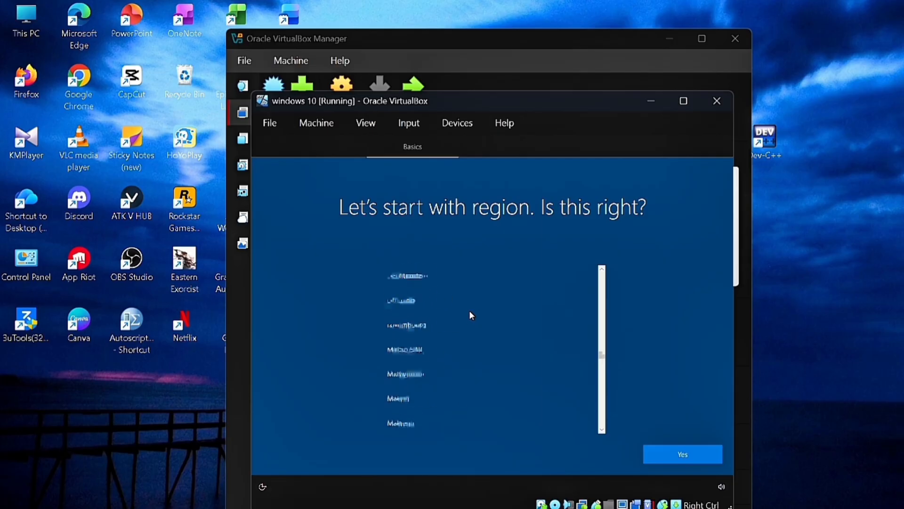
scroll(470, 313, up, 10)
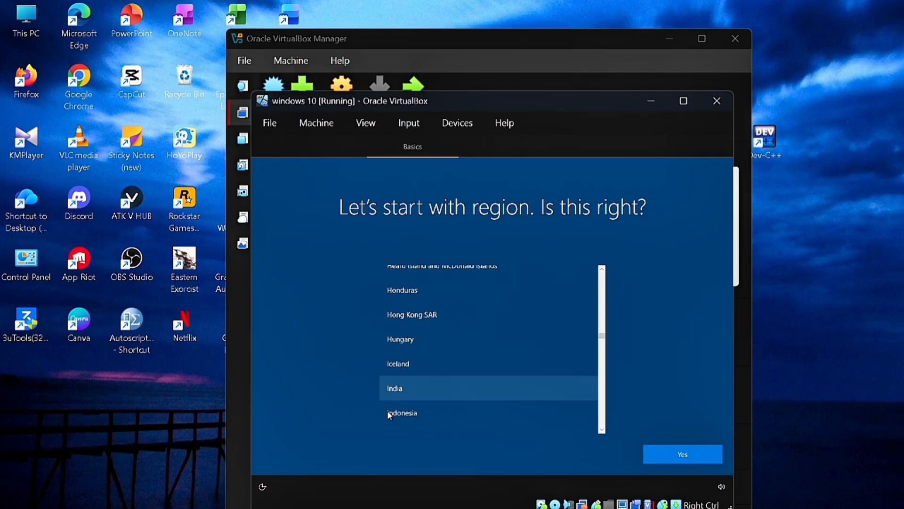
click(389, 413)
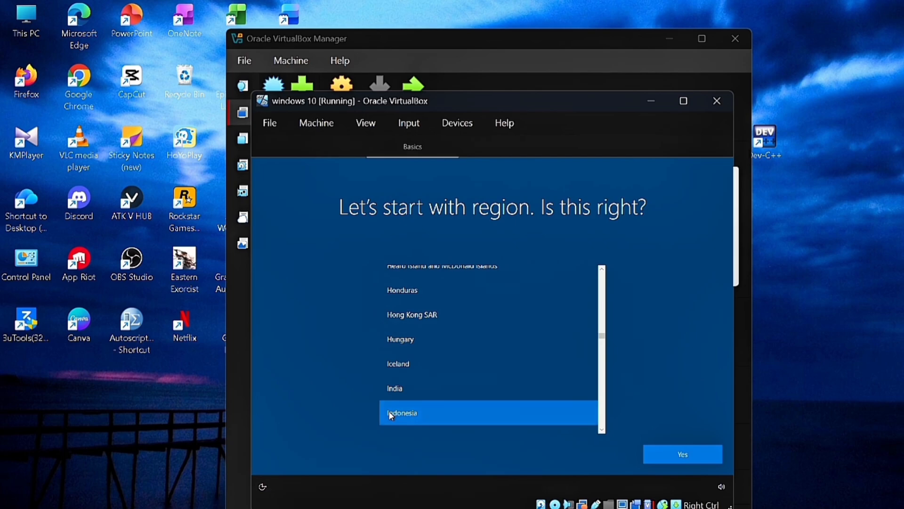
click(692, 454)
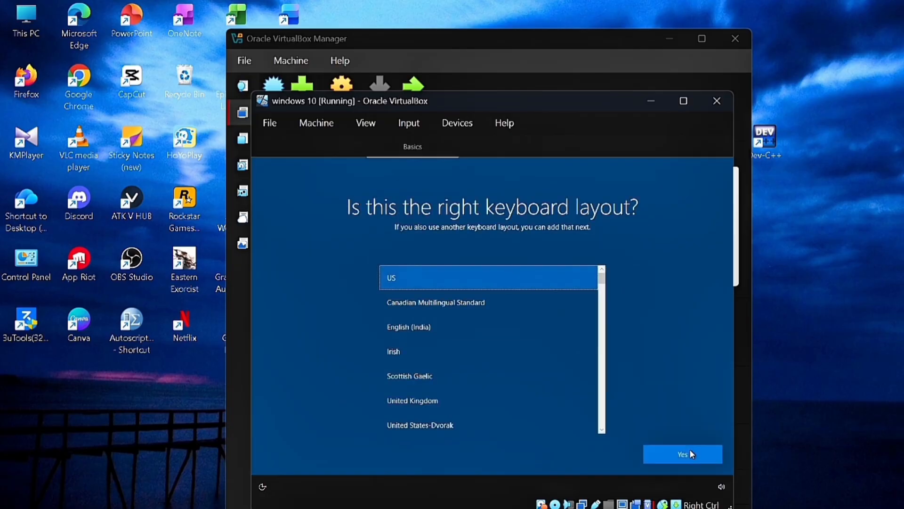
click(690, 451)
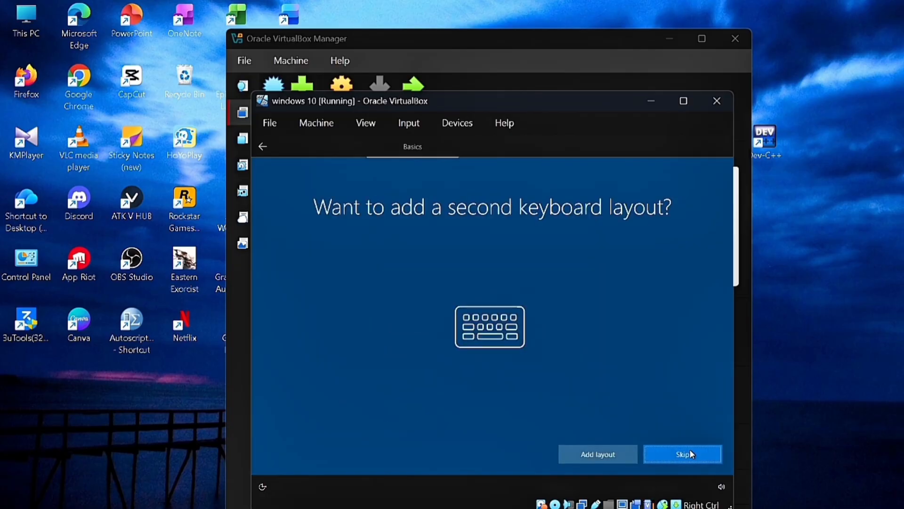
click(691, 453)
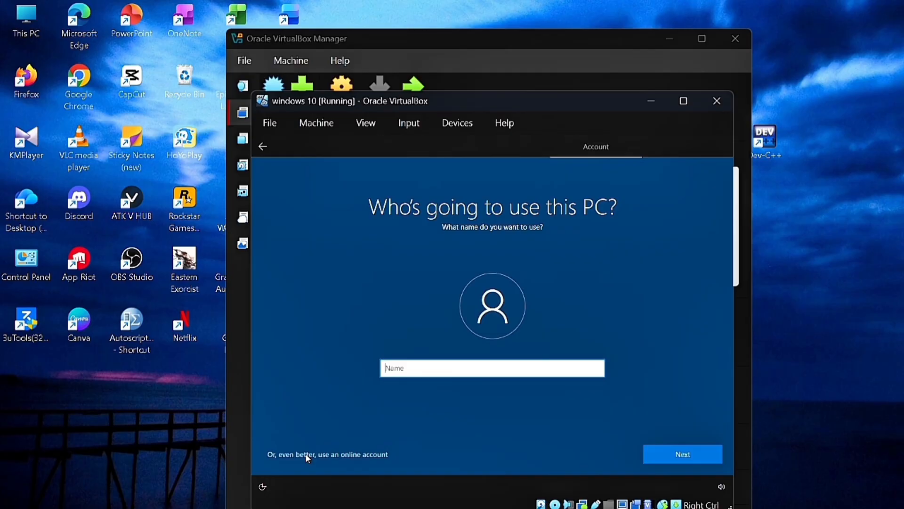
Enter the local account's user name, then type the account password and retype it to confirm.
text(kelampok 2)
click(684, 453)
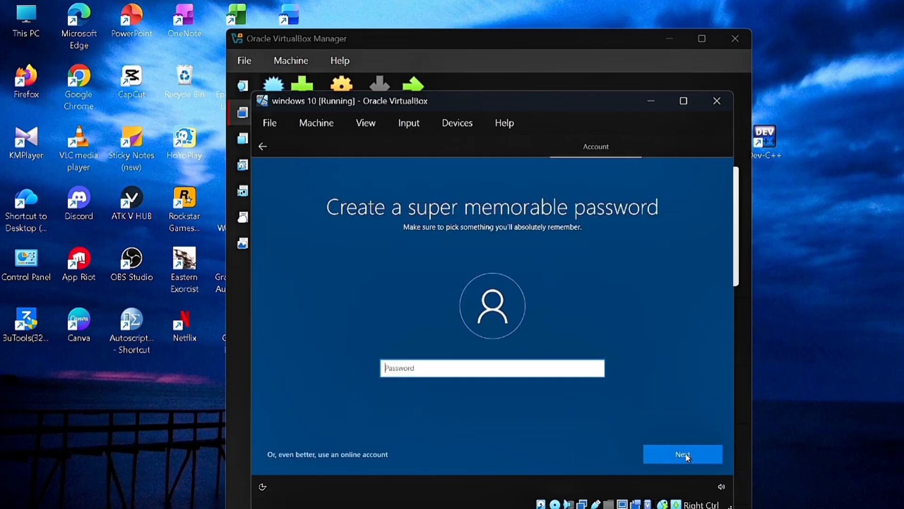
key(Caps_Lock)
text(•)
key(Caps_Lock)
text(•••••••••)
key(BackSpace)
key(BackSpace)
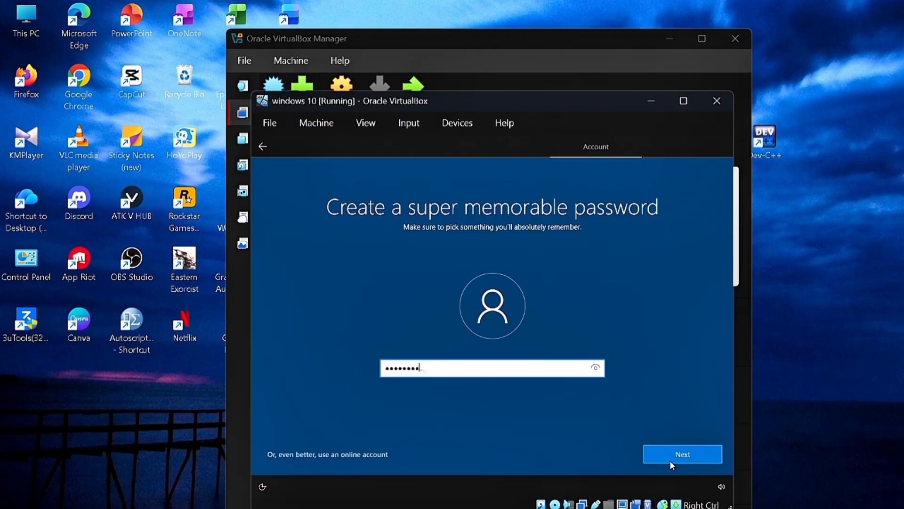
text(•)
click(670, 460)
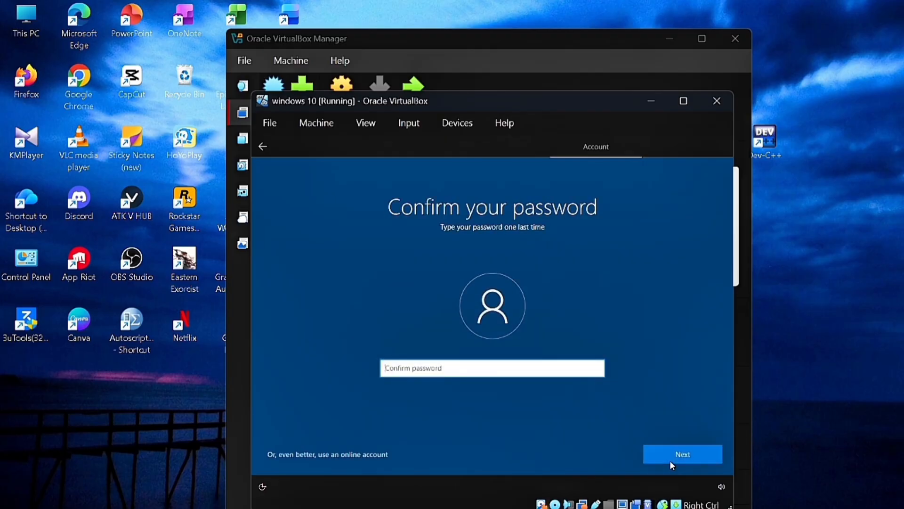
text(•)
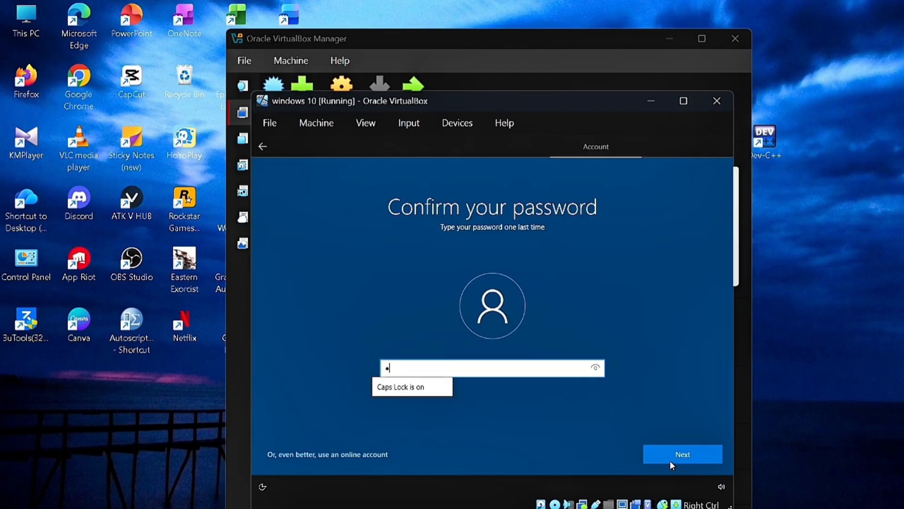
text(••••••)
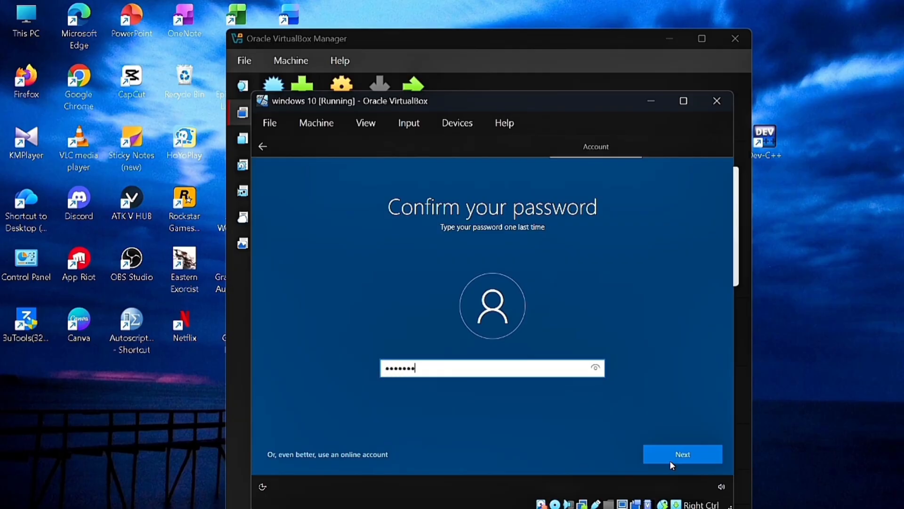
text(••)
click(672, 465)
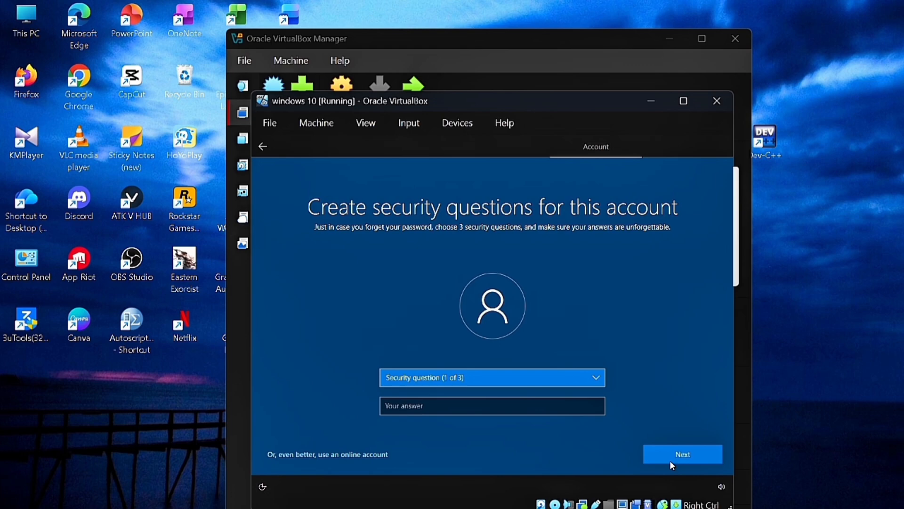
Choose the first pet's name security question and enter its answer.
click(598, 377)
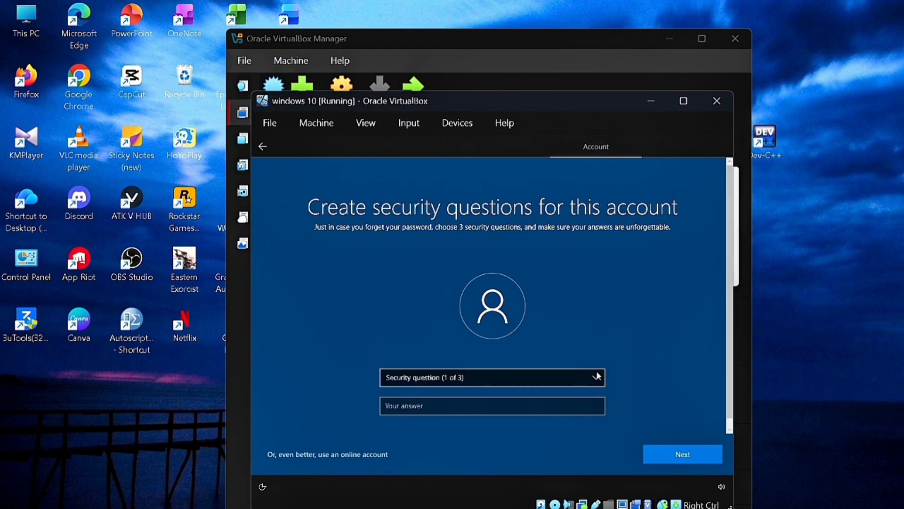
click(596, 372)
click(694, 462)
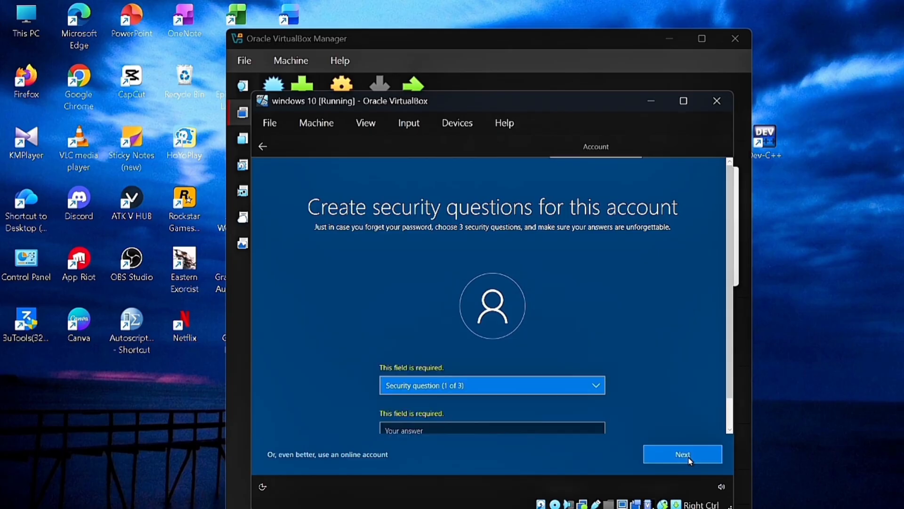
click(549, 389)
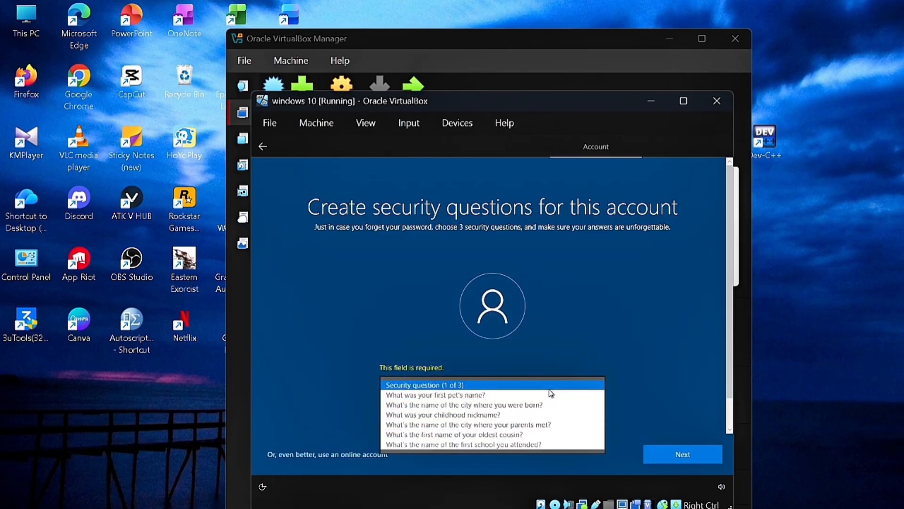
click(518, 396)
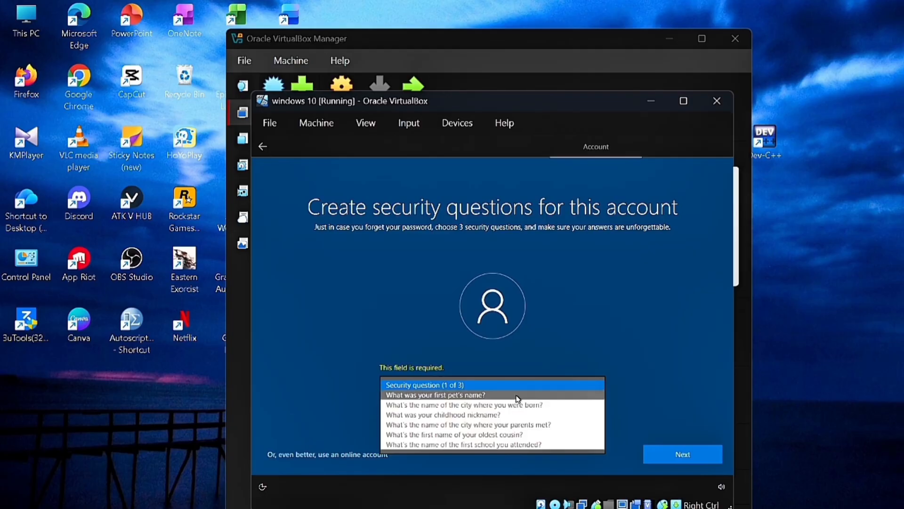
scroll(525, 411, down, 1)
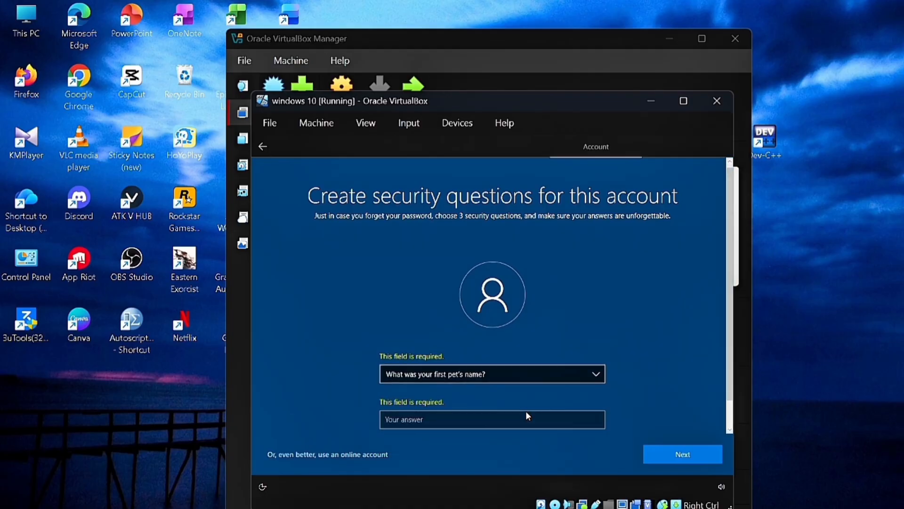
click(679, 454)
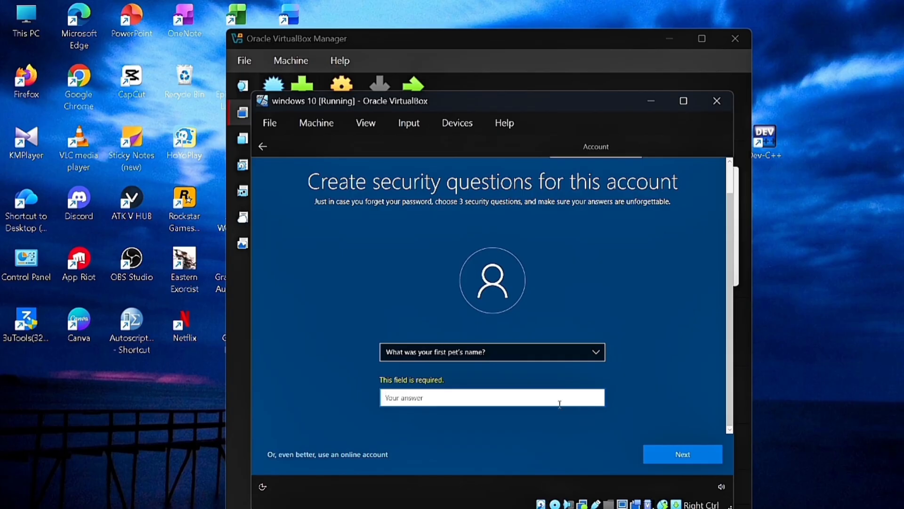
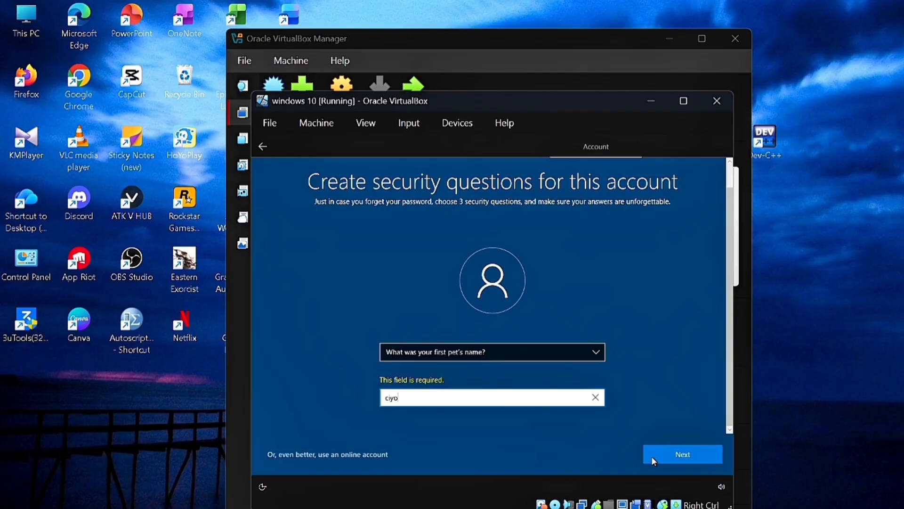
click(695, 455)
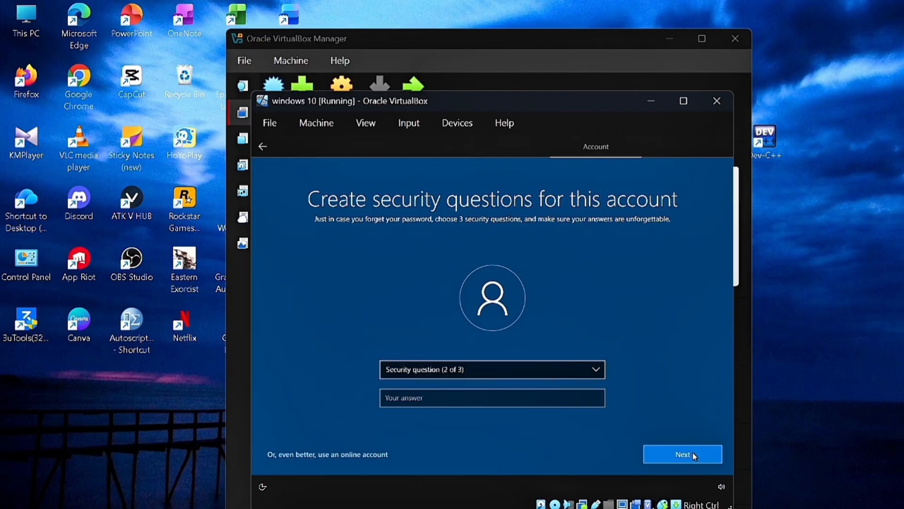
Choose the childhood nickname question as the second and enter its answer.
click(516, 370)
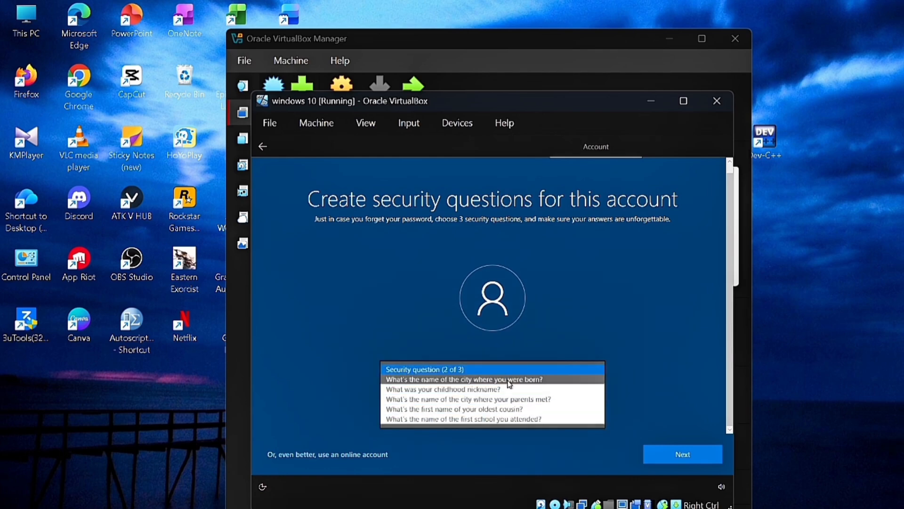
click(505, 390)
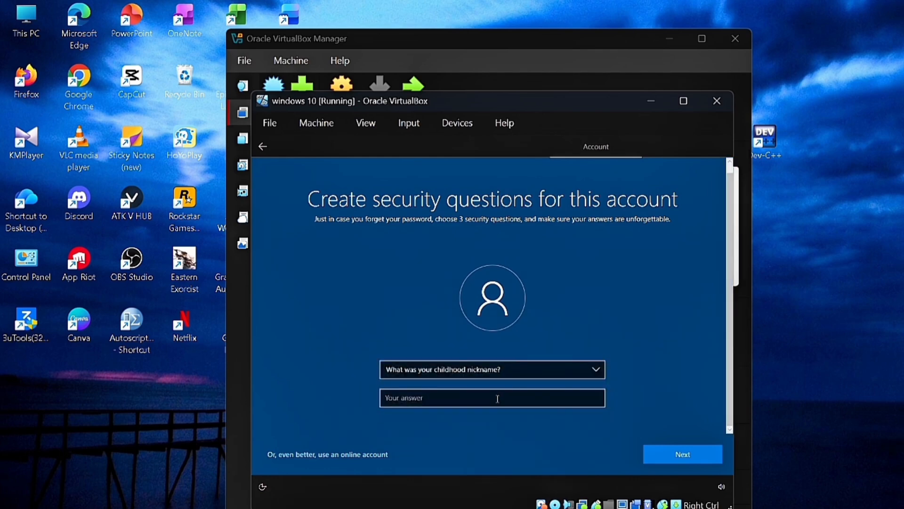
click(498, 398)
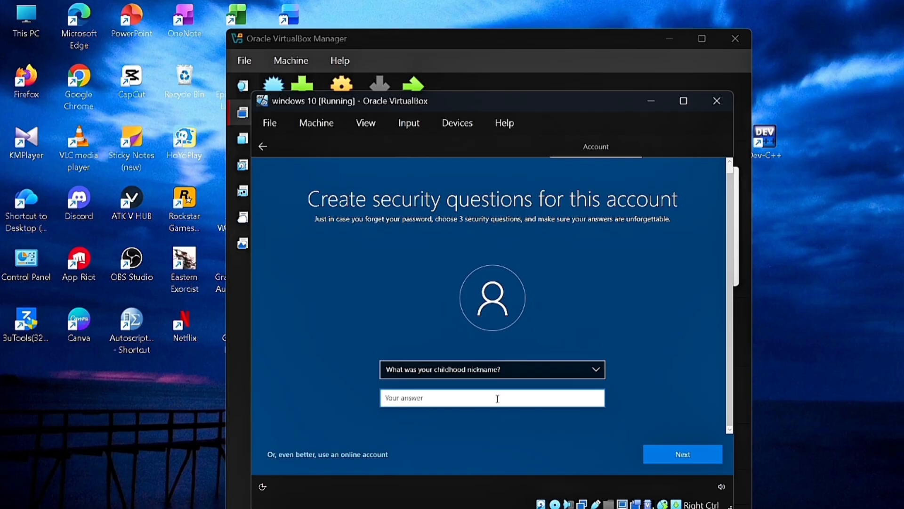
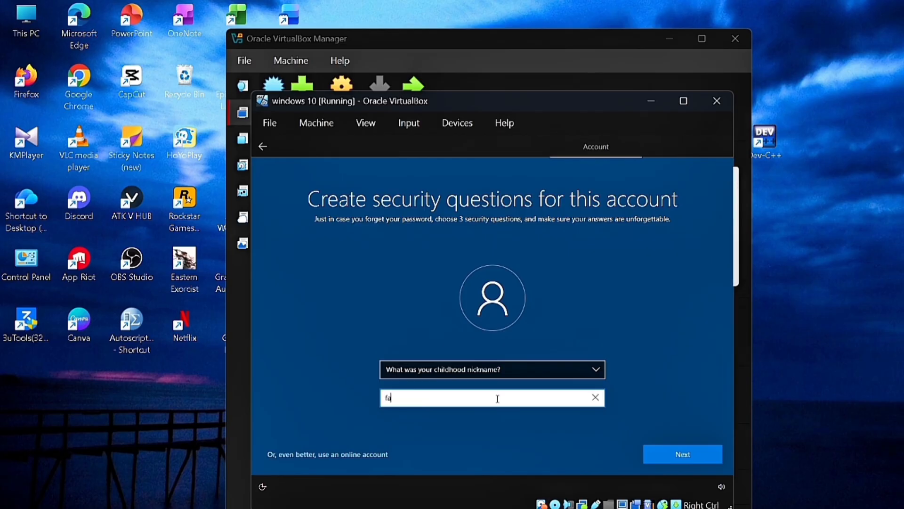
click(681, 460)
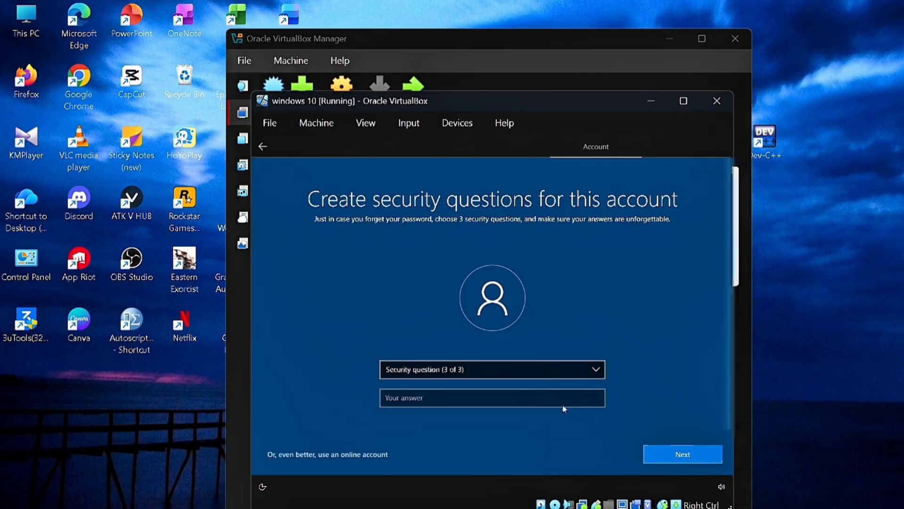
Choose the birth city question as the third and type its answer.
click(557, 372)
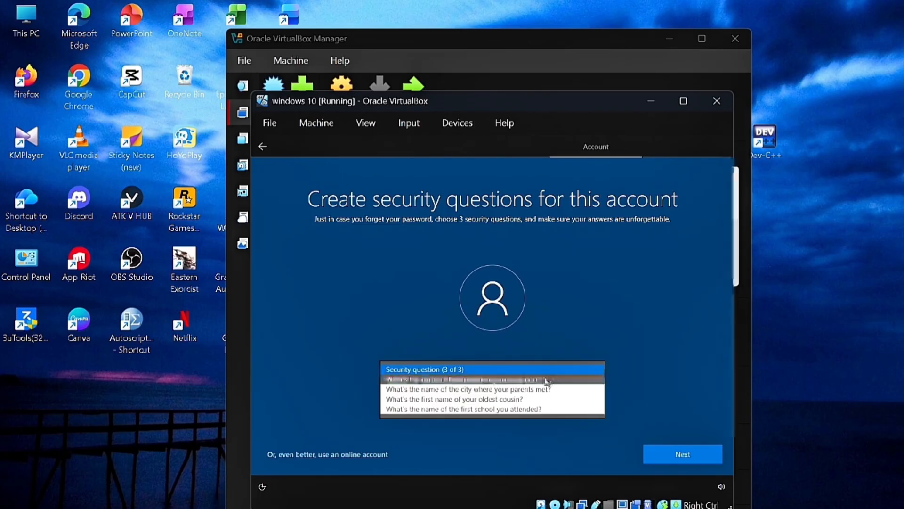
click(548, 380)
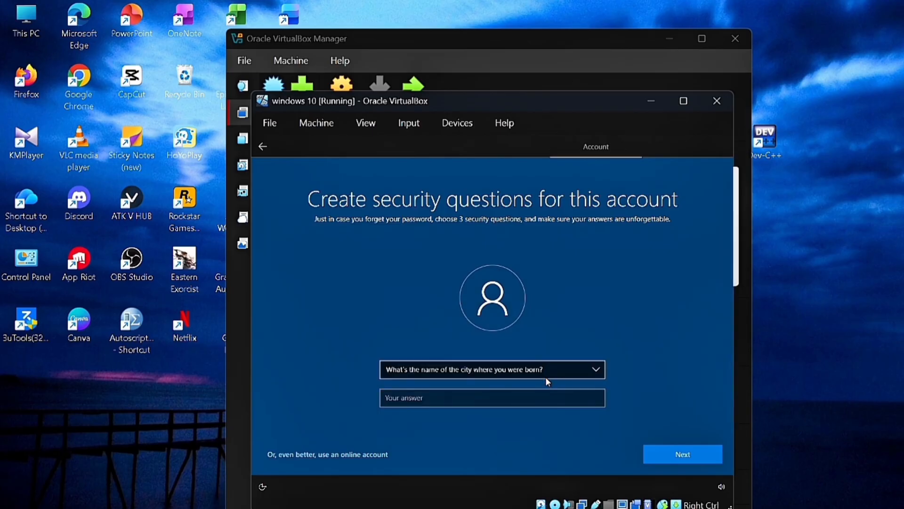
click(546, 396)
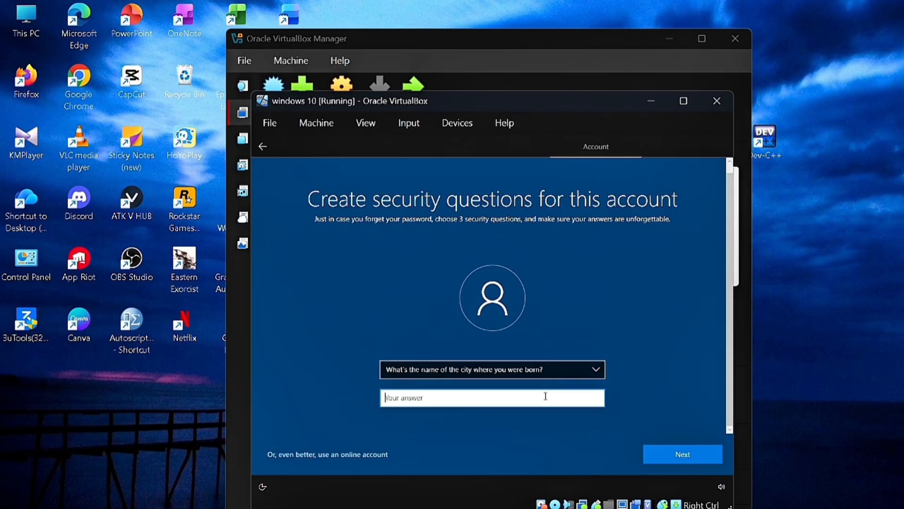
Submit the security questions, then accept the Edge browsing-data import and default privacy settings.
click(674, 454)
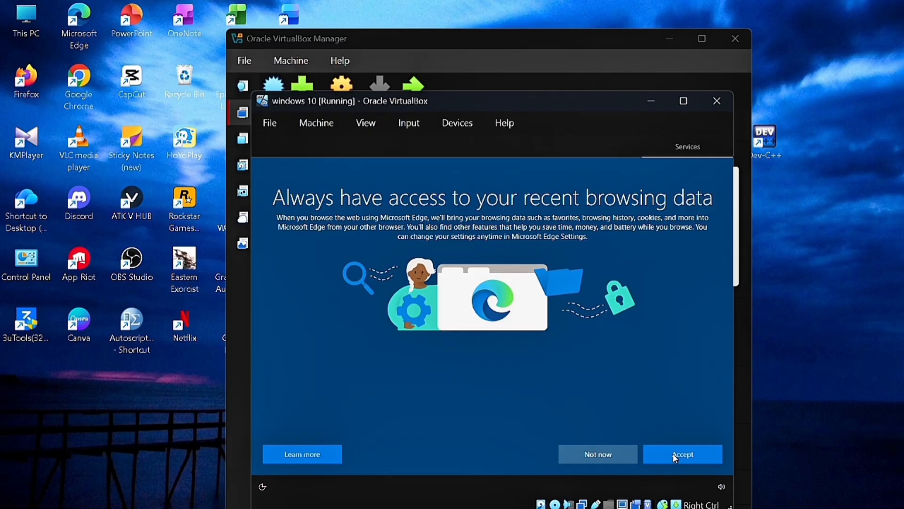
click(674, 454)
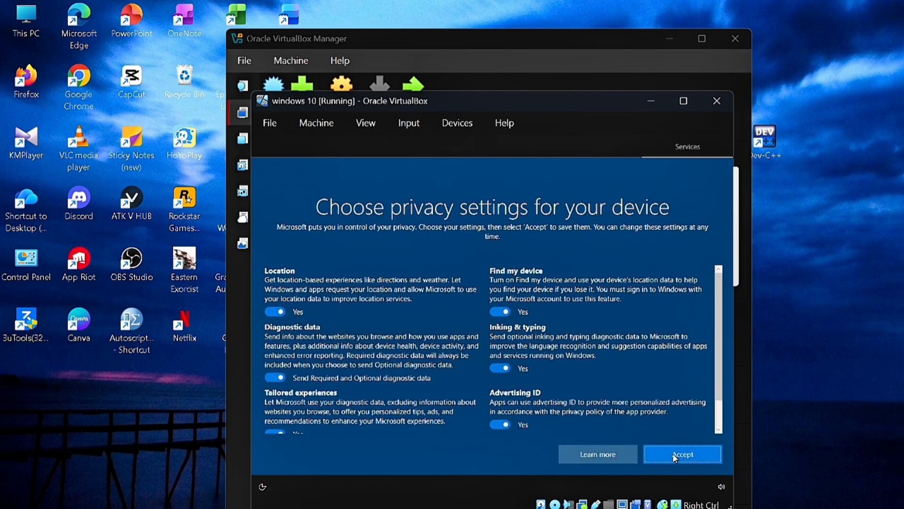
click(673, 455)
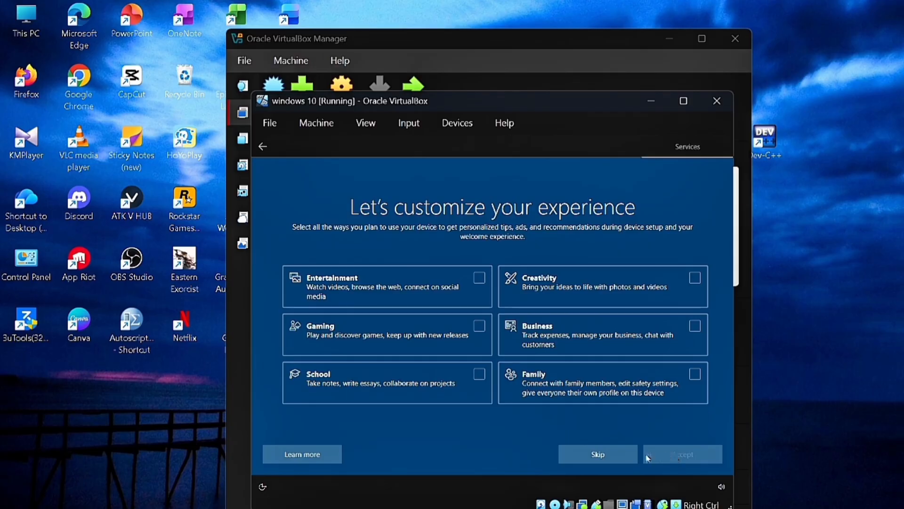
Skip the 'Let's customize your experience' screen and let Windows 10 load its desktop.
click(630, 457)
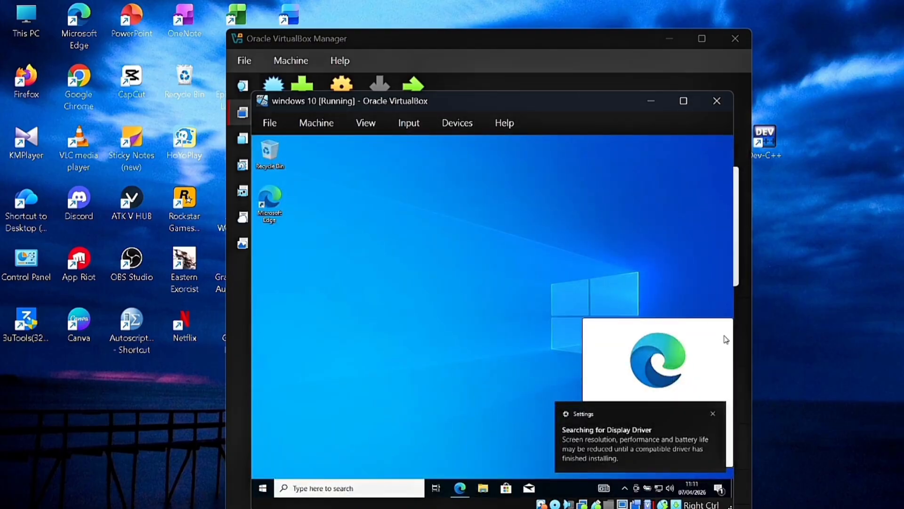
Dismiss the display-driver notice, choose 'Maybe later' on the Edge card, and refresh the desktop.
click(712, 413)
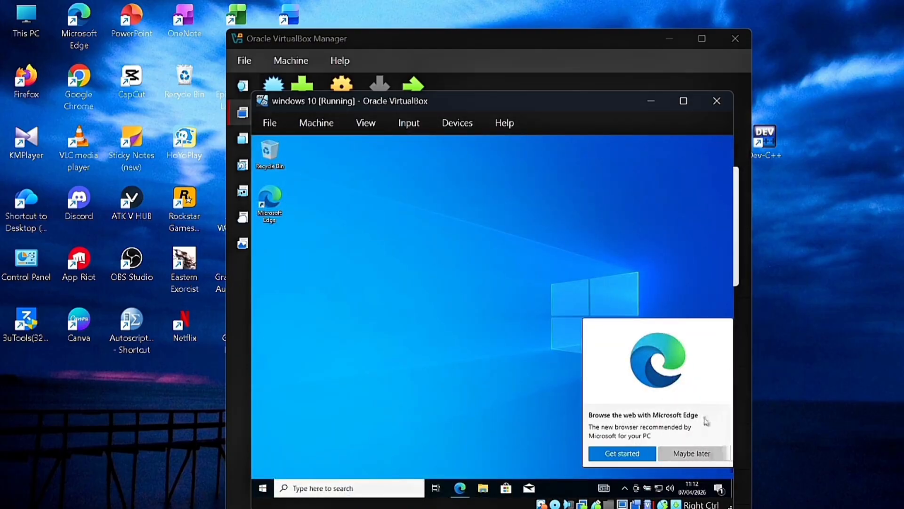
click(691, 454)
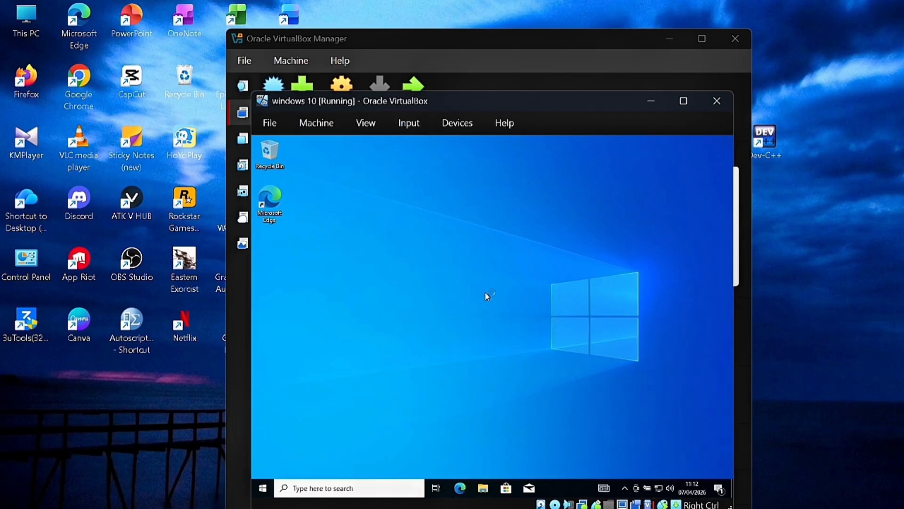
right_click(463, 339)
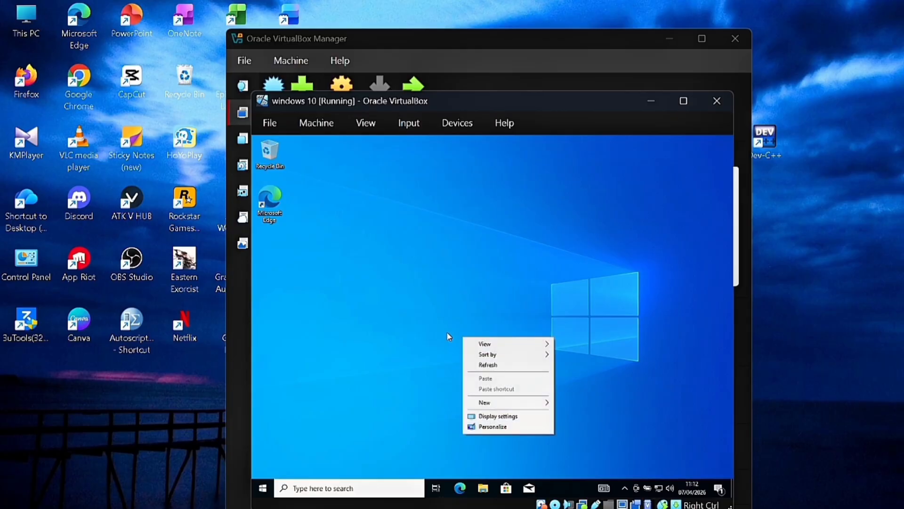
click(502, 368)
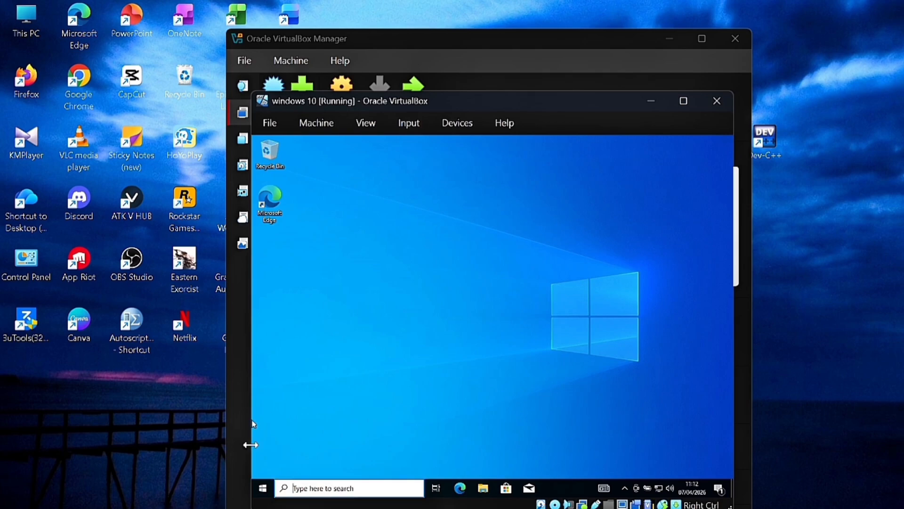
Shut down the Windows 10 guest from the Start menu's Power options.
click(262, 488)
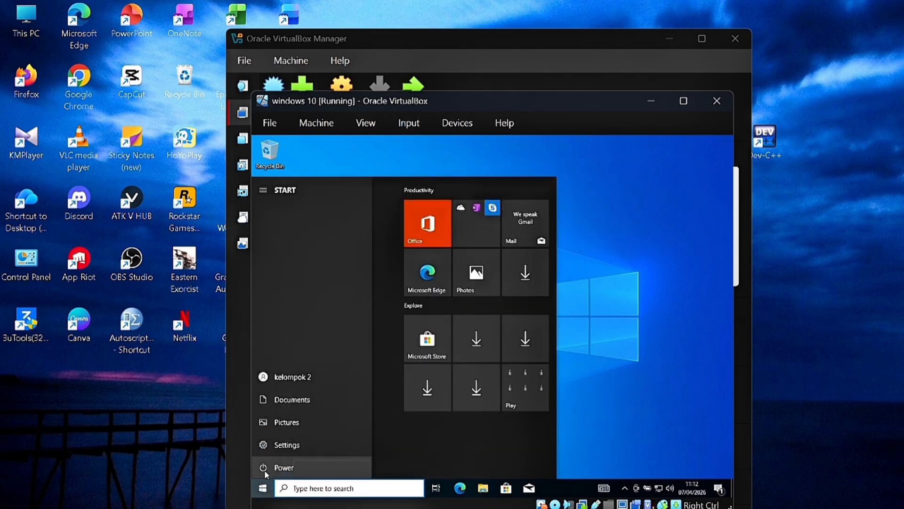
click(264, 471)
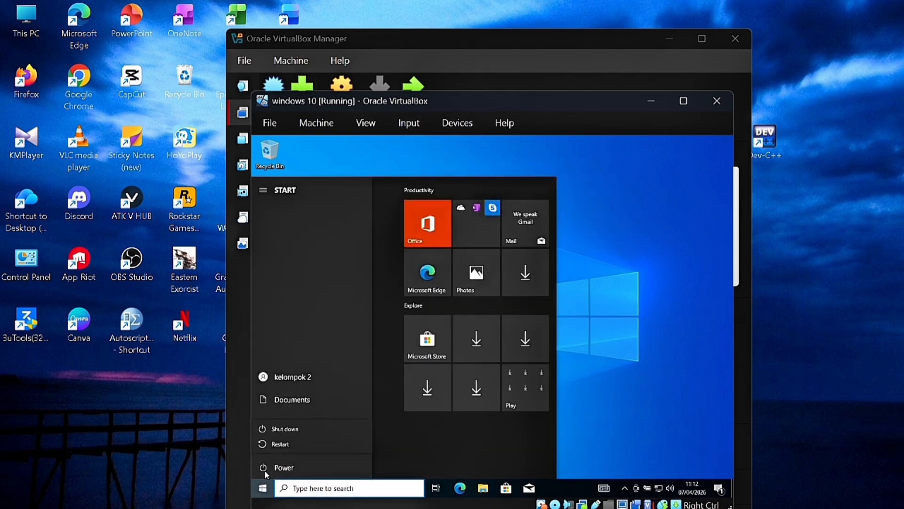
click(294, 429)
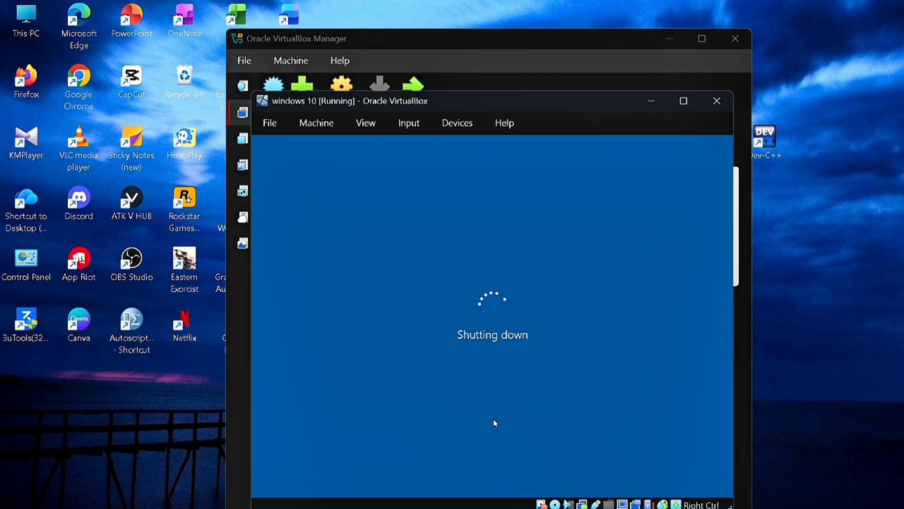